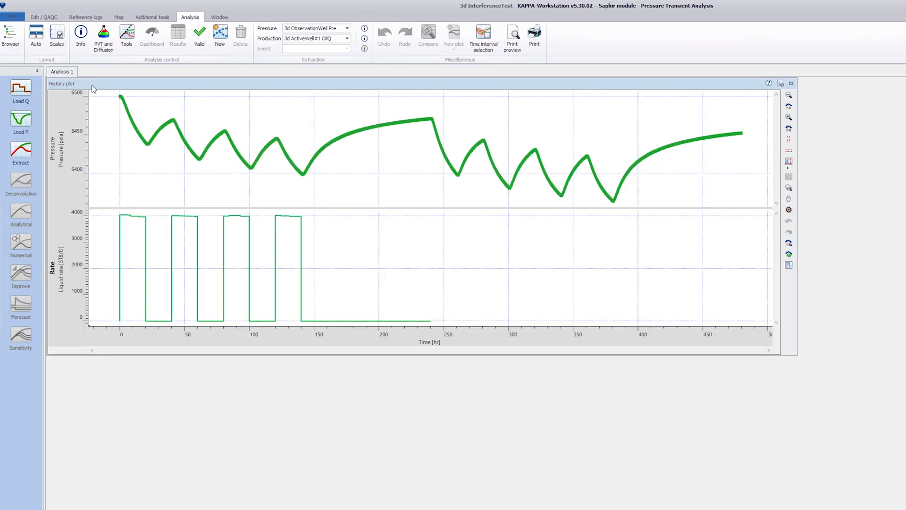
- Review the Observation well's definition on the map and Active well # 2's definition and production schedule
left_click(118, 17)
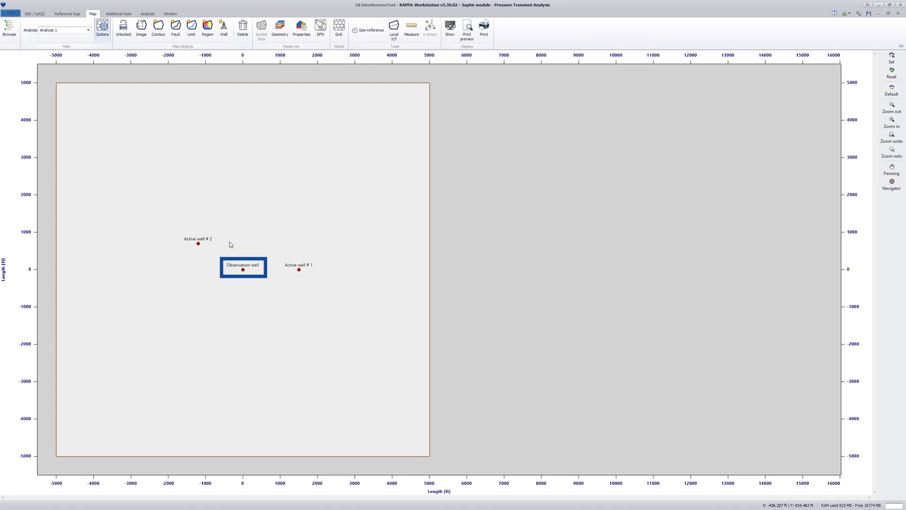
double_click(243, 269)
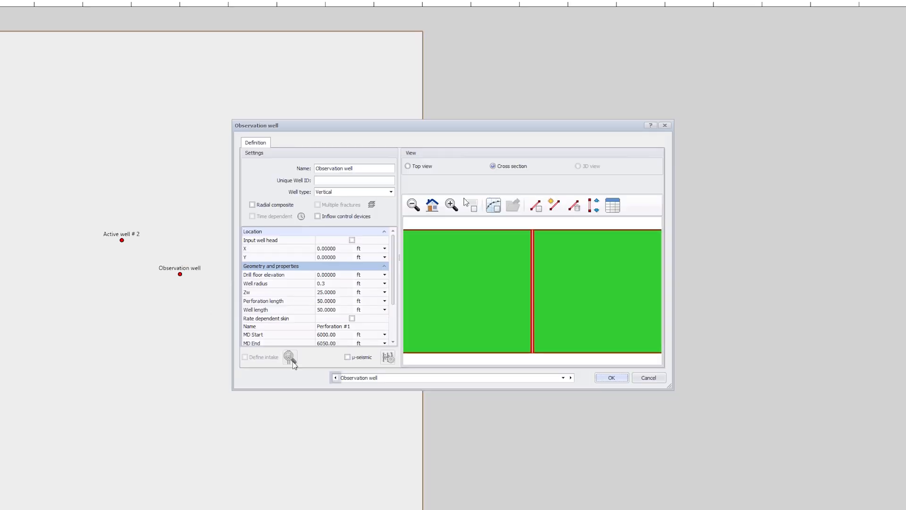
left_click(362, 349)
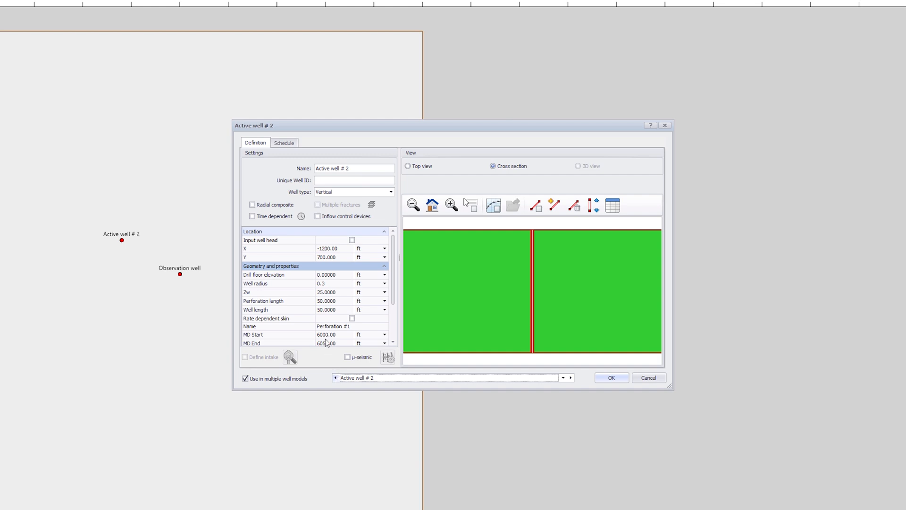
left_click(299, 146)
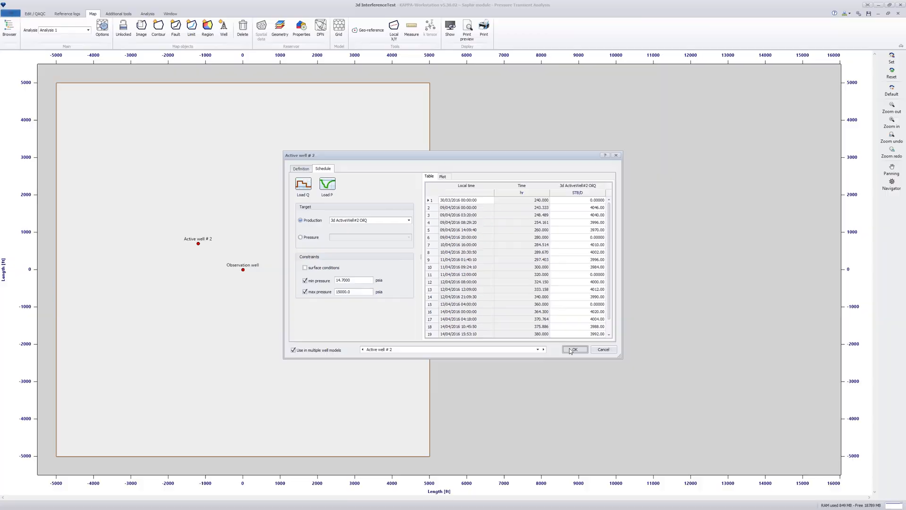
left_click(611, 377)
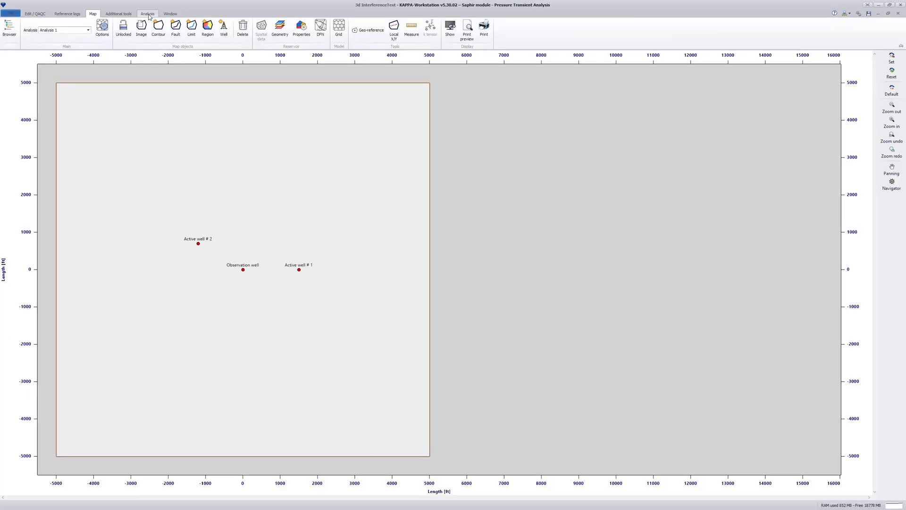
- Check which wells are assigned as observation well and active well in the analysis information
left_click(147, 14)
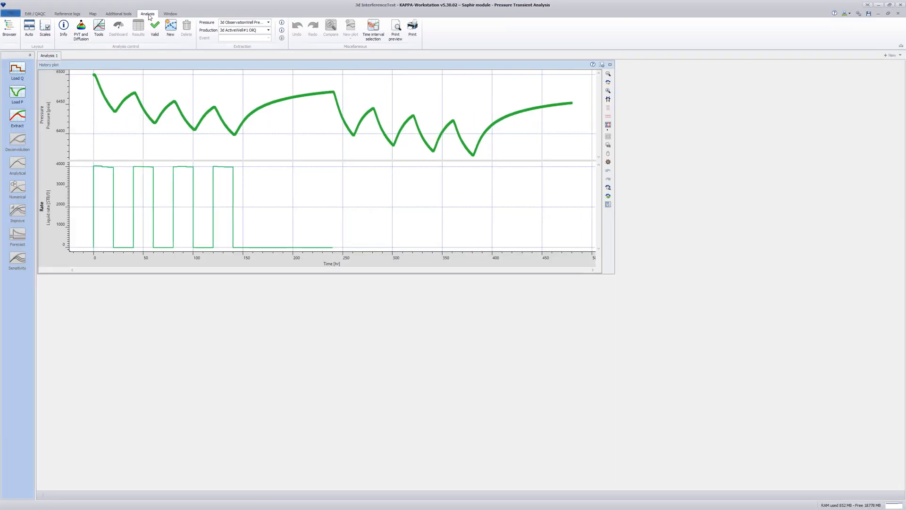
left_click(63, 38)
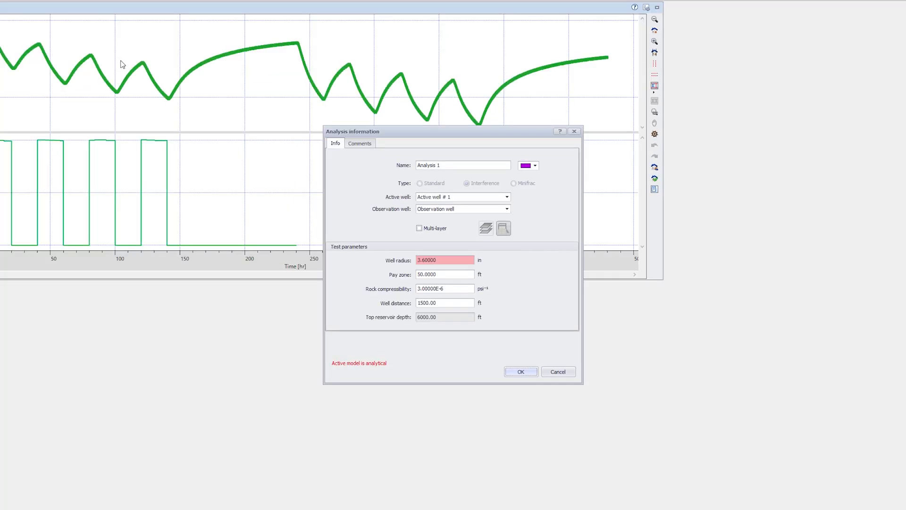
left_click(506, 209)
left_click(506, 209)
left_click(506, 209)
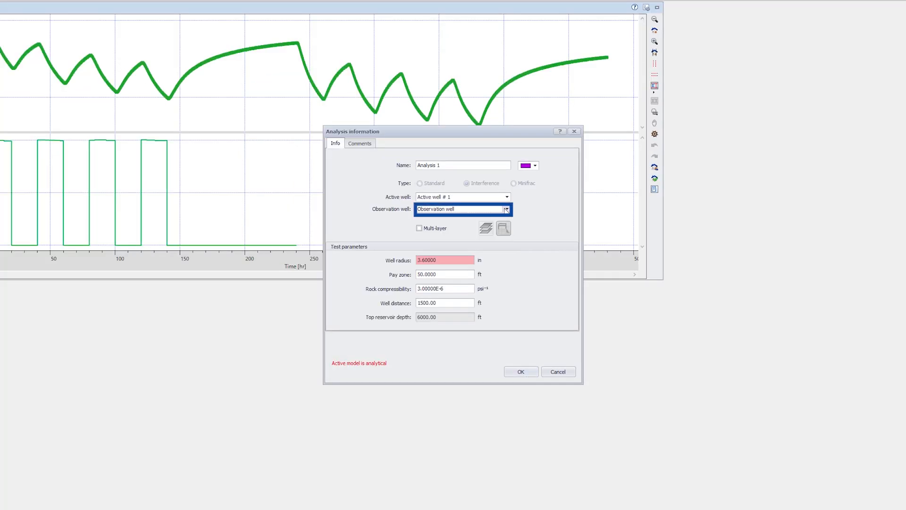
left_click(507, 198)
left_click(509, 202)
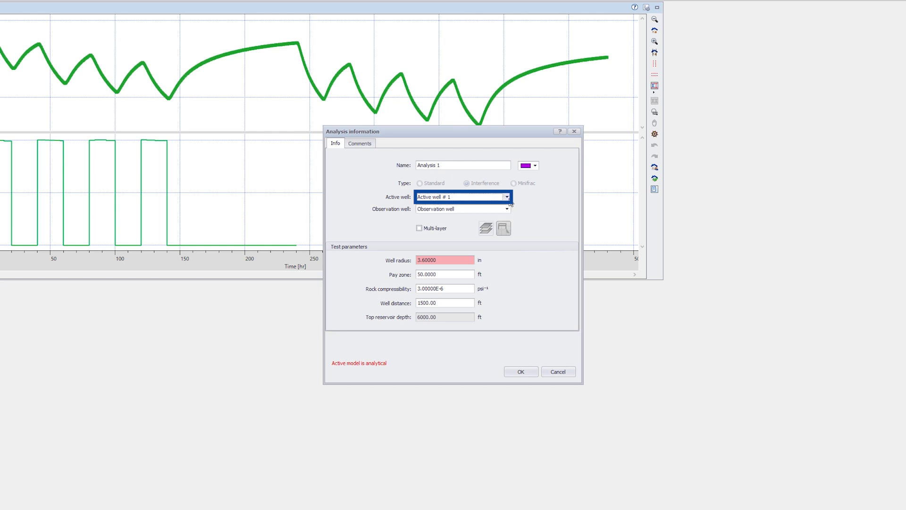
- Name the interference analysis Active well #1, check its type and well distance, and accept the analysis information
double_click(421, 164)
type("Active well")
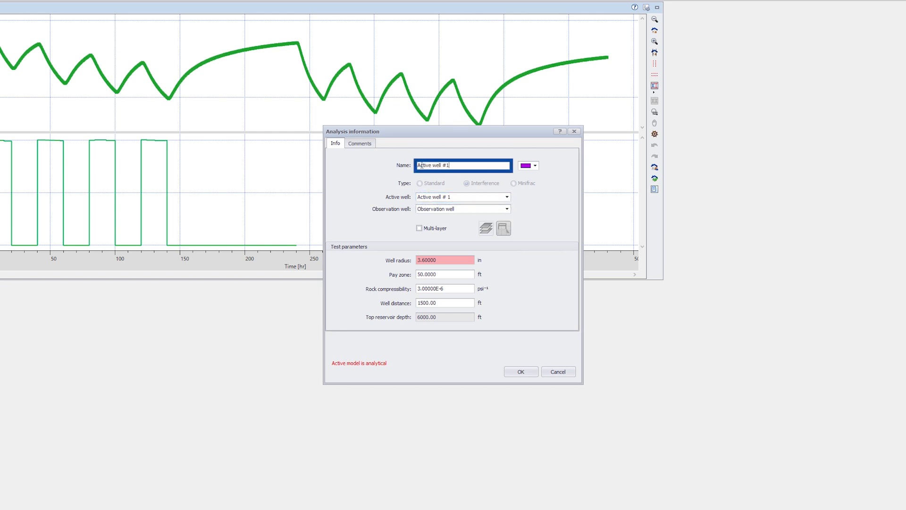
type(" #1")
left_click(483, 186)
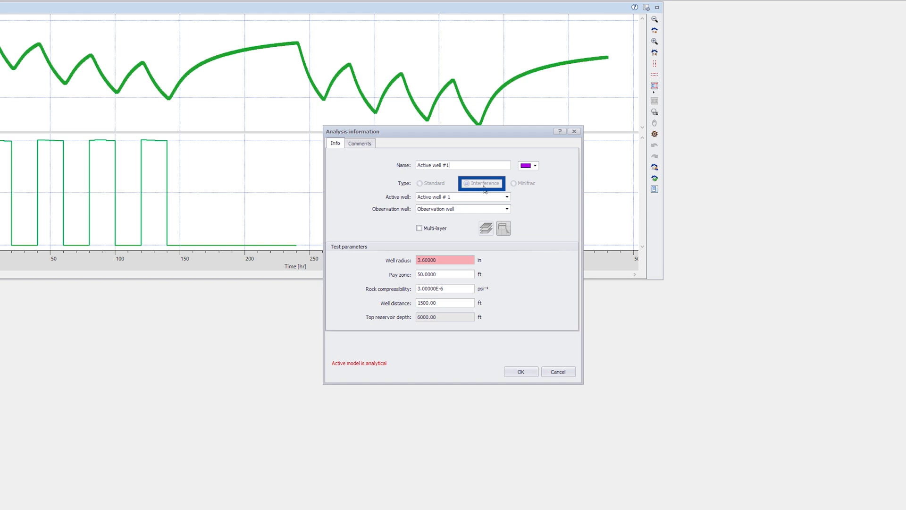
left_click(443, 303)
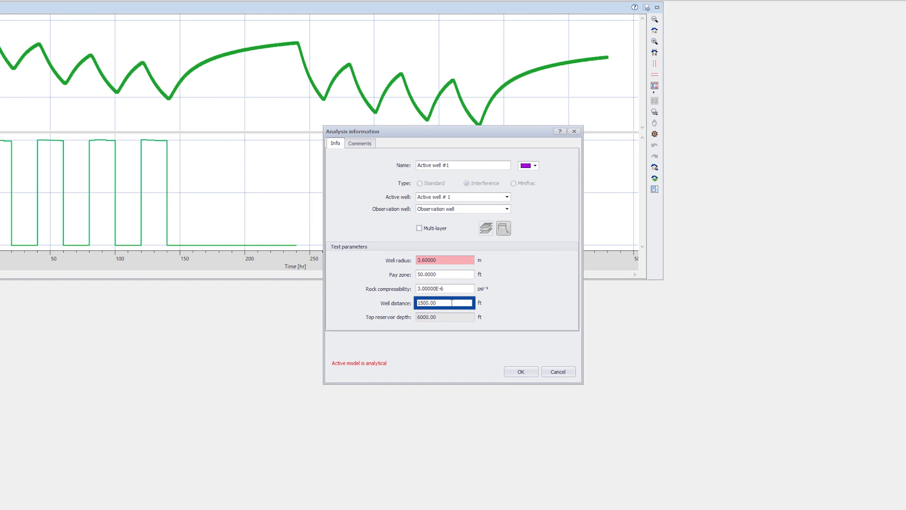
left_click(520, 372)
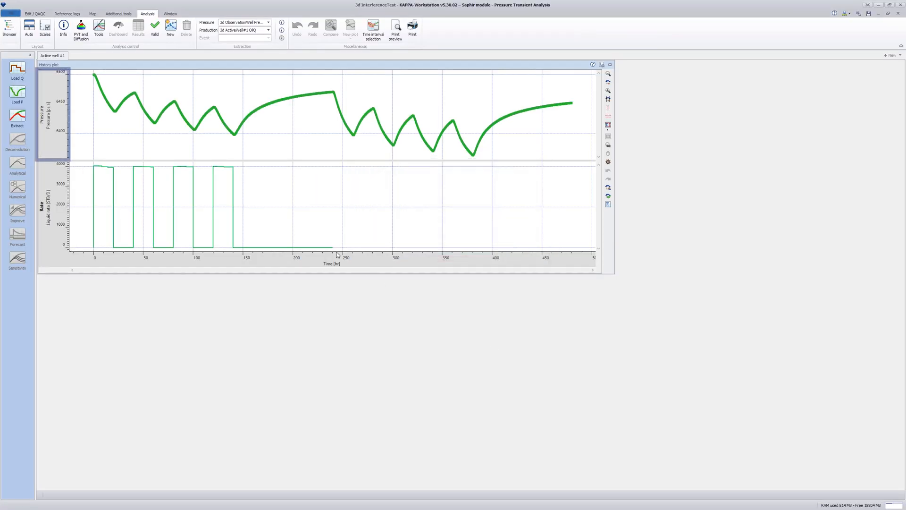
- Extract Build-Up #4 from the observation well pressure and the active well #1 rate history
left_click(51, 110)
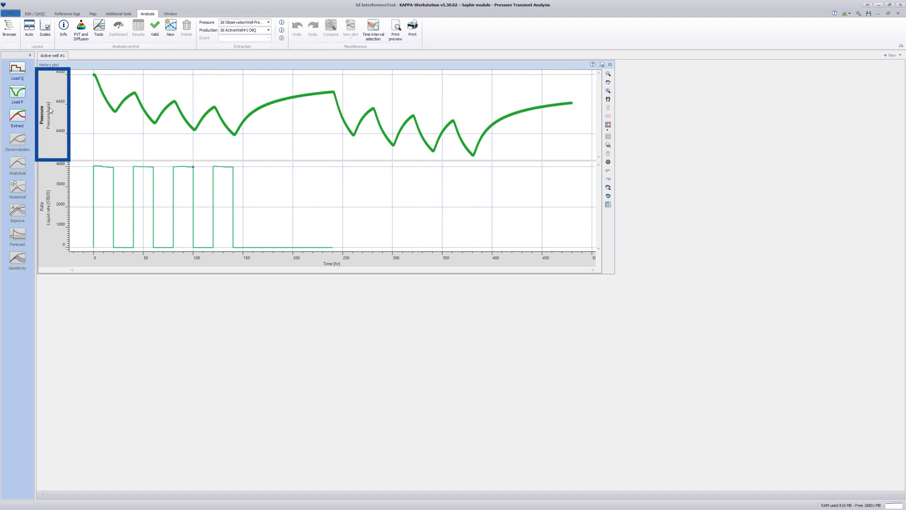
left_click(48, 181)
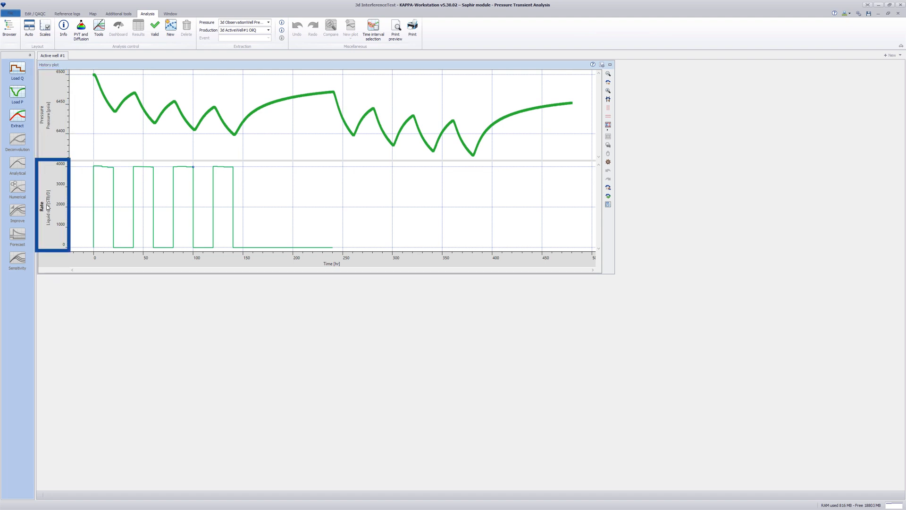
left_click(16, 116)
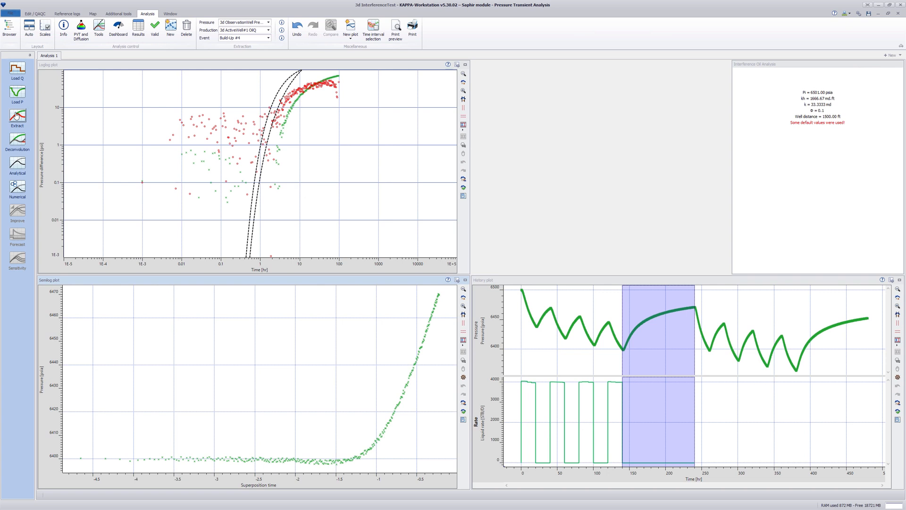
- Enlarge the loglog plot, shift the interference type curves onto the data, and restore the plot layout
double_click(109, 65)
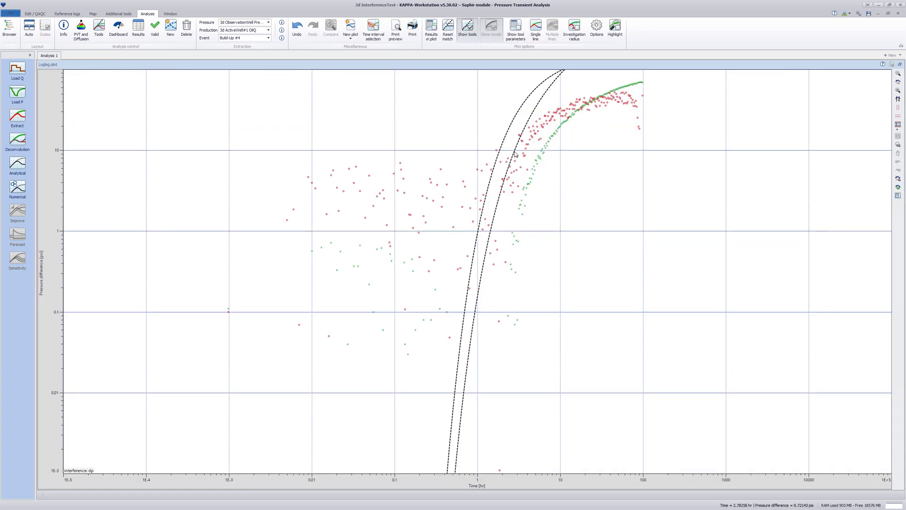
left_click_drag(513, 155, 510, 211)
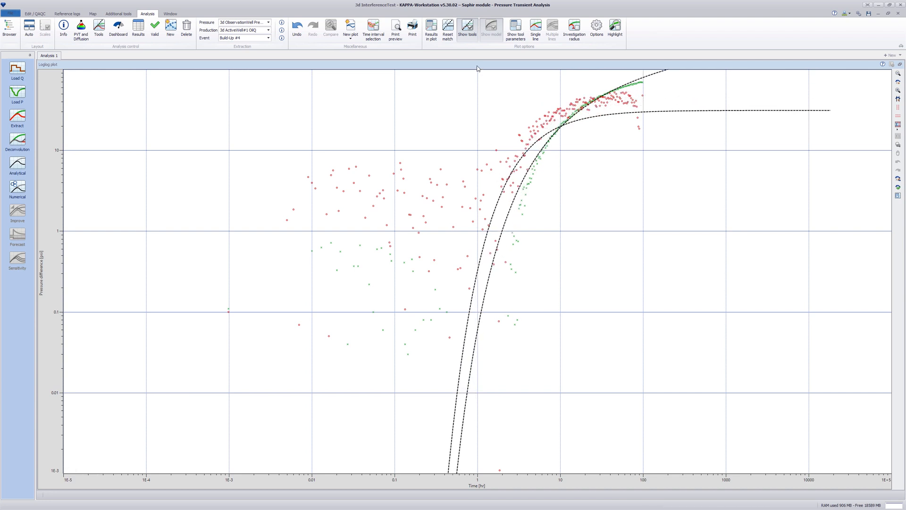
double_click(505, 65)
- Start the interference diagnostic on the enlarged history plot and move its parameter window clear of the pressure curves
double_click(587, 280)
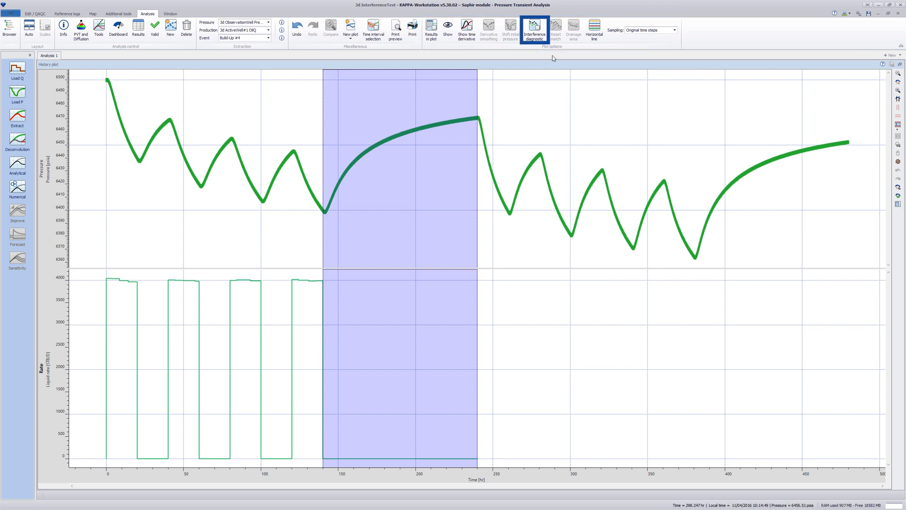
left_click(538, 30)
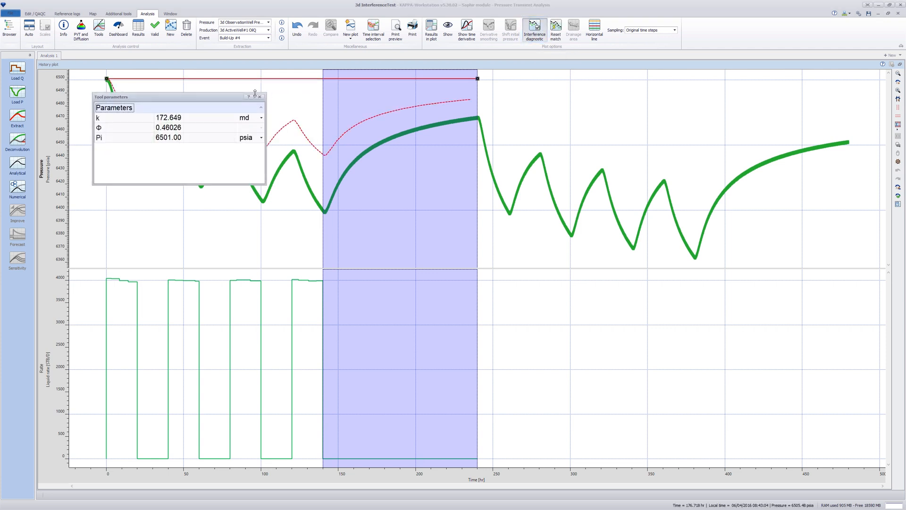
left_click_drag(225, 102, 212, 209)
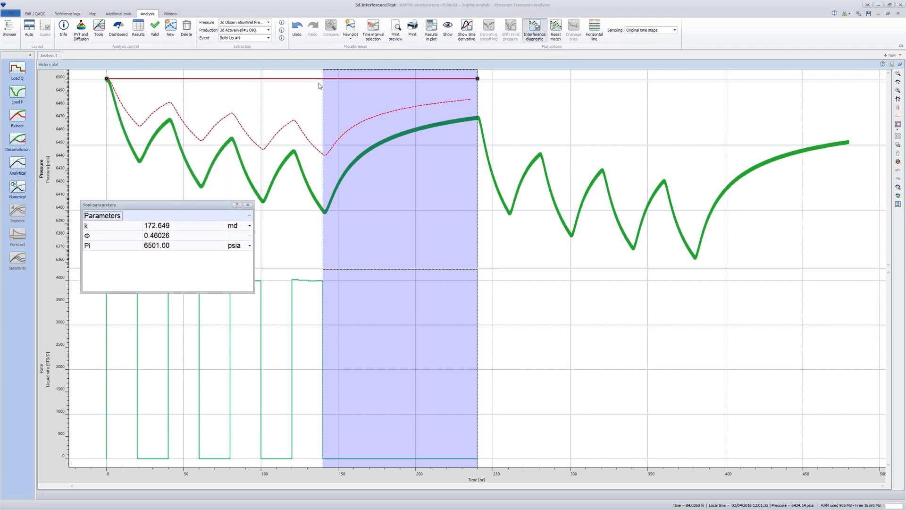
left_click(133, 247)
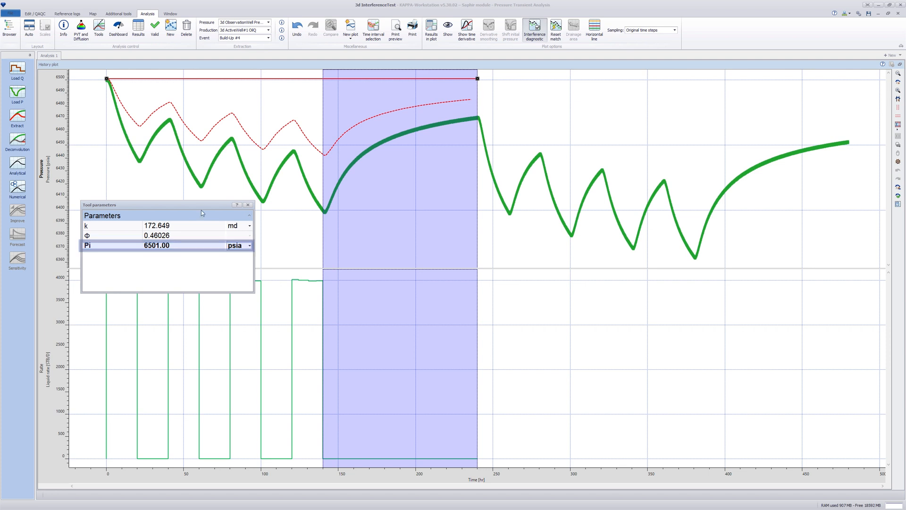
- Fit the diagnostic curve to the pressure history with k about 96.7 md and Φ about 0.284, and restore the plot layout
left_click(416, 106)
left_click_drag(416, 107, 366, 125)
left_click_drag(306, 149, 344, 200)
left_click_drag(452, 121, 469, 122)
left_click_drag(325, 220, 292, 205)
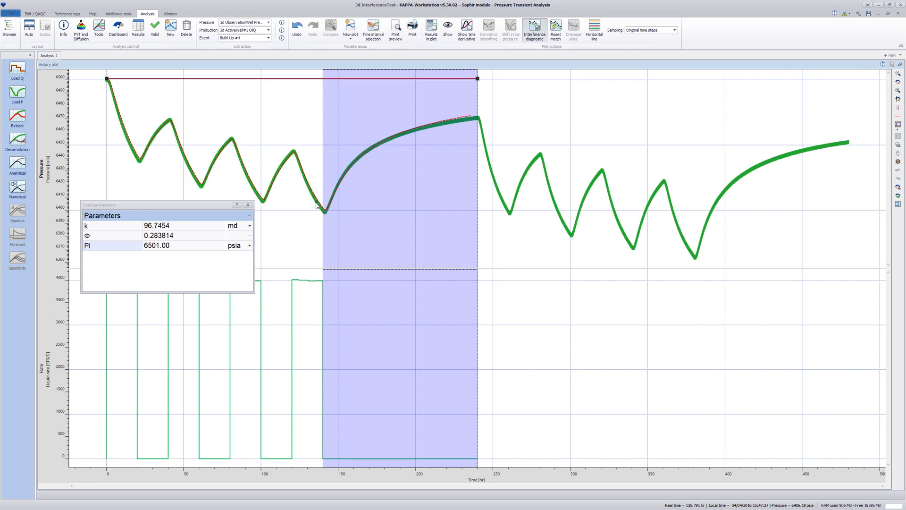
left_click(247, 204)
double_click(246, 67)
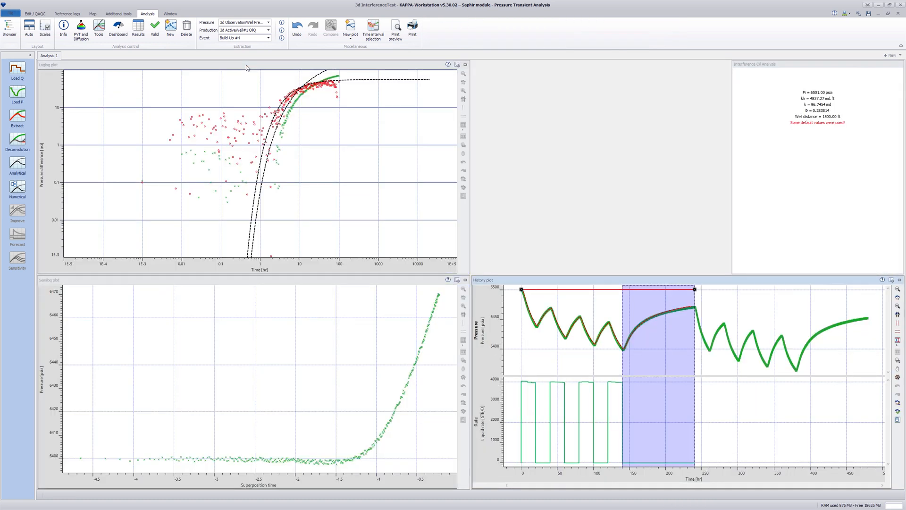
- Generate the analytical model for the build-up and inspect its match on the loglog, semilog and history plots
left_click(22, 162)
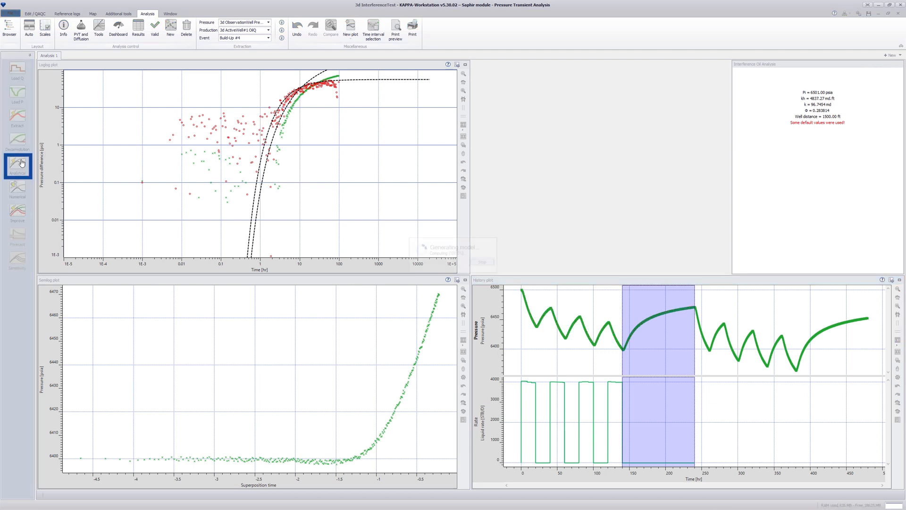
left_click(64, 137)
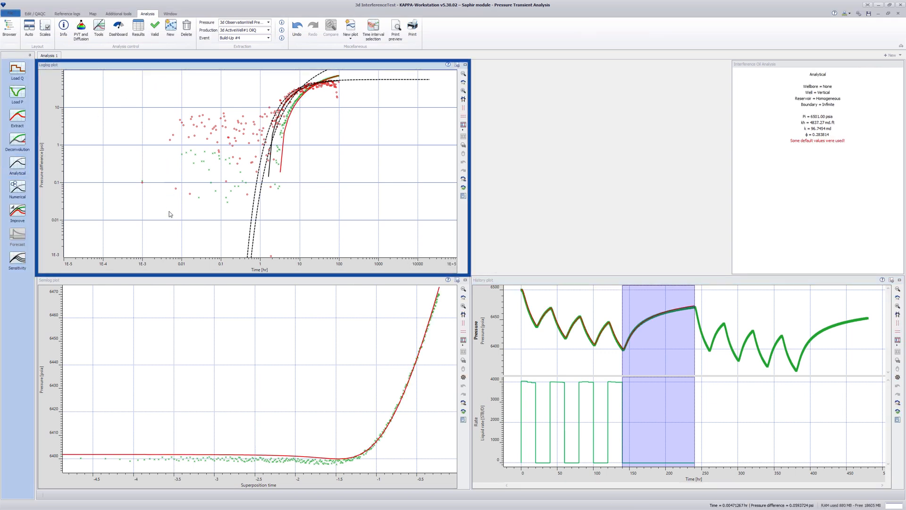
left_click(307, 288)
left_click(515, 282)
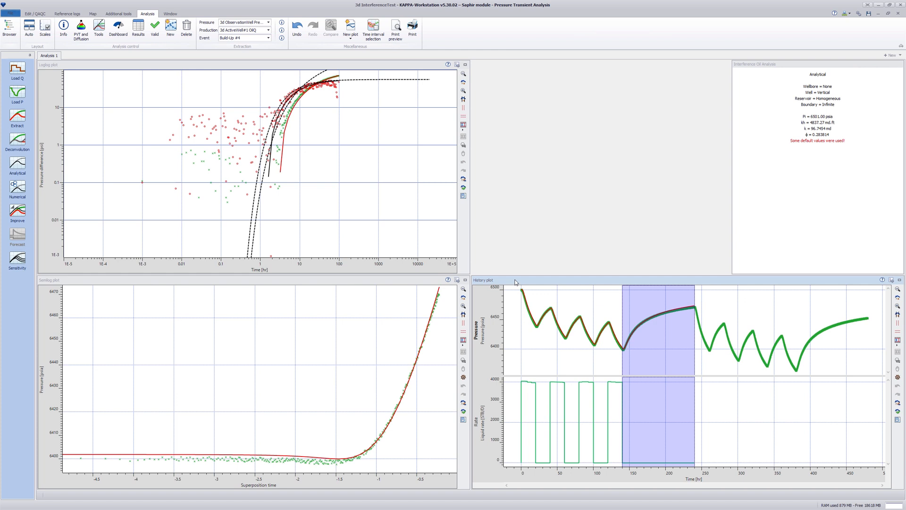
- Create a new analysis named Active well #2 from Analysis 1, keeping its input parameters but not its extraction
left_click(174, 35)
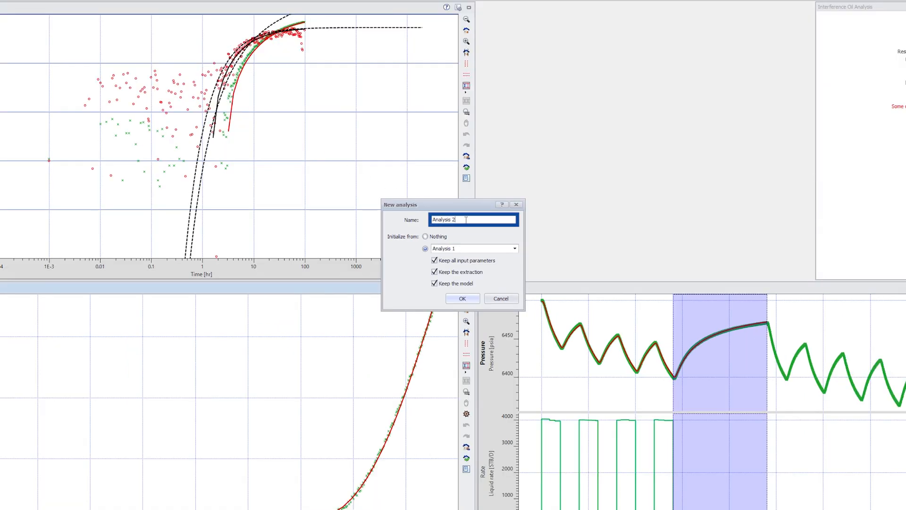
type("Active well #2")
left_click(434, 272)
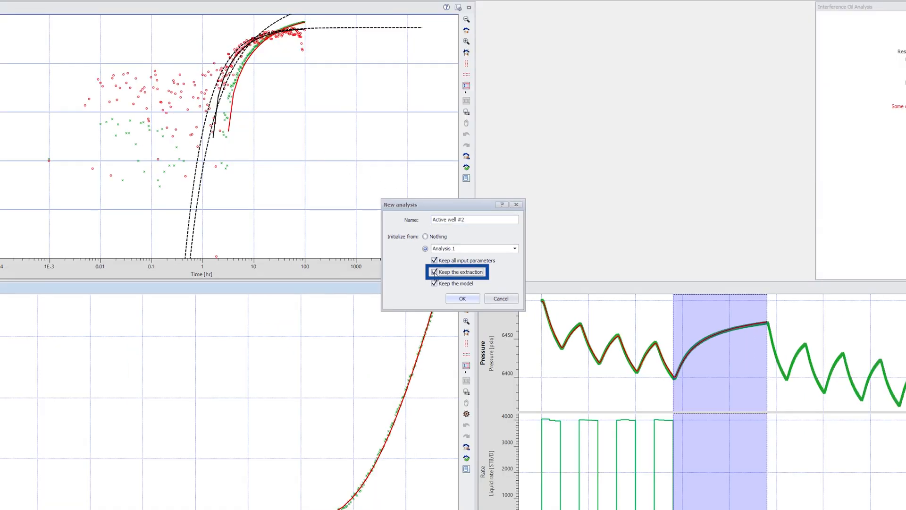
left_click(456, 299)
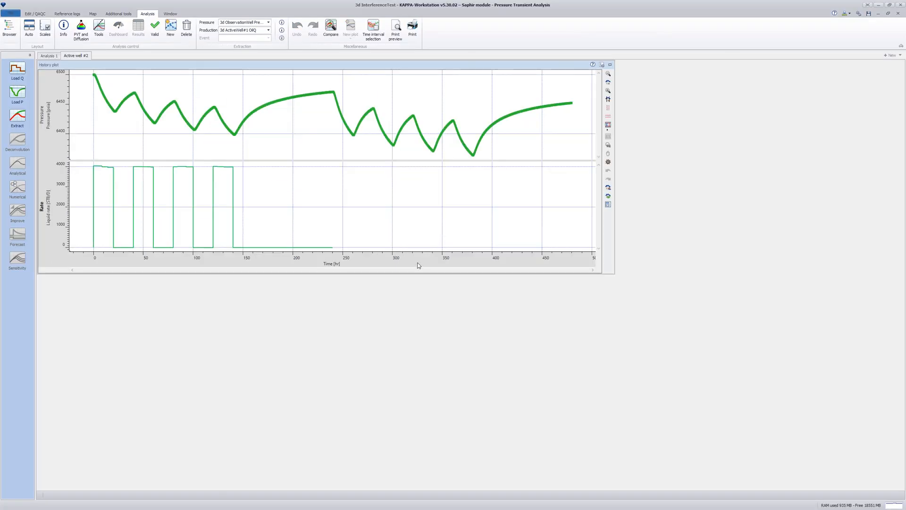
- Set Active well # 2 as the new analysis's active well, check the well distance, and extract Build-Up #4
left_click(64, 28)
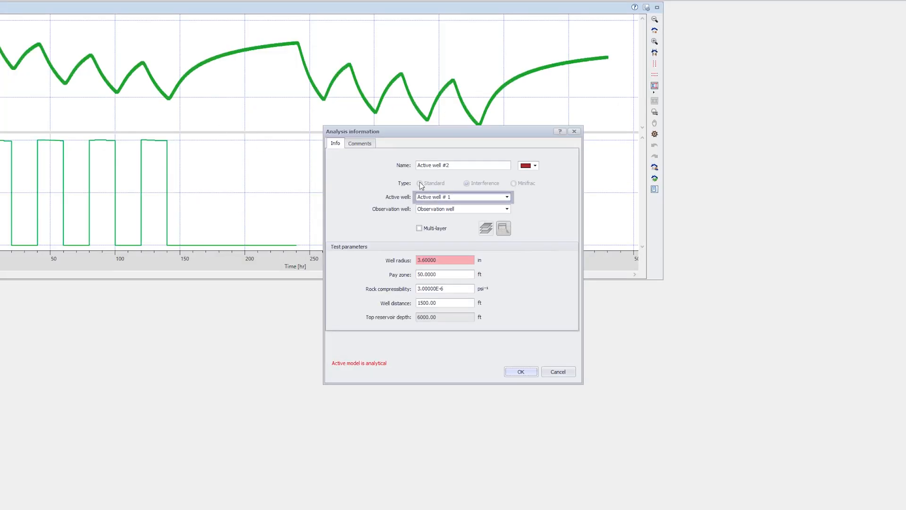
left_click(507, 197)
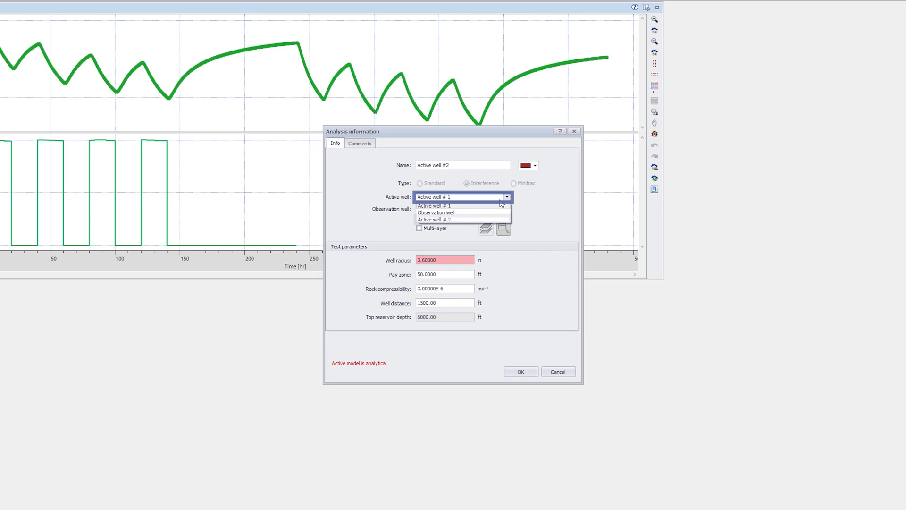
left_click(472, 220)
left_click(454, 302)
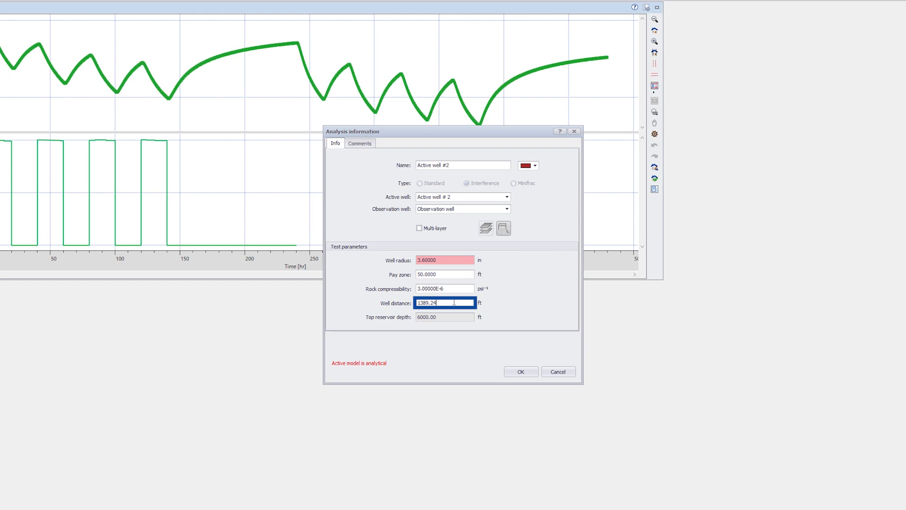
left_click(521, 371)
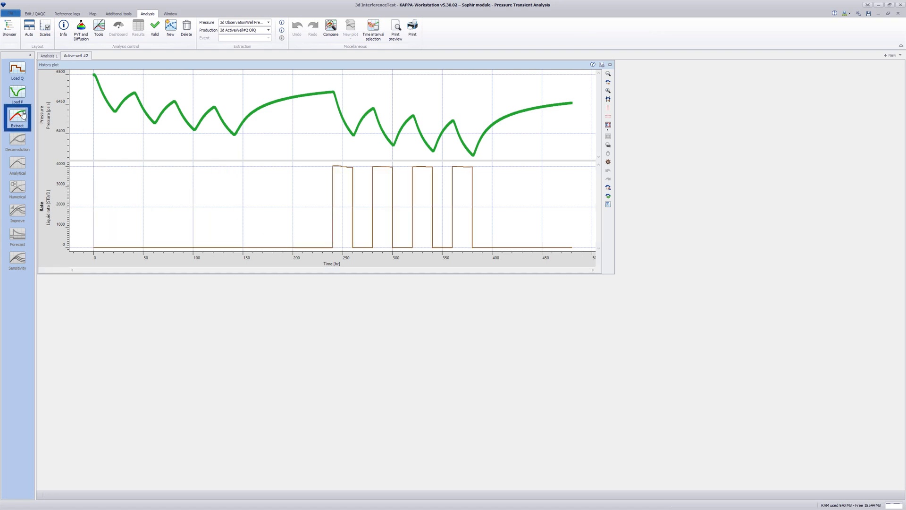
left_click(19, 116)
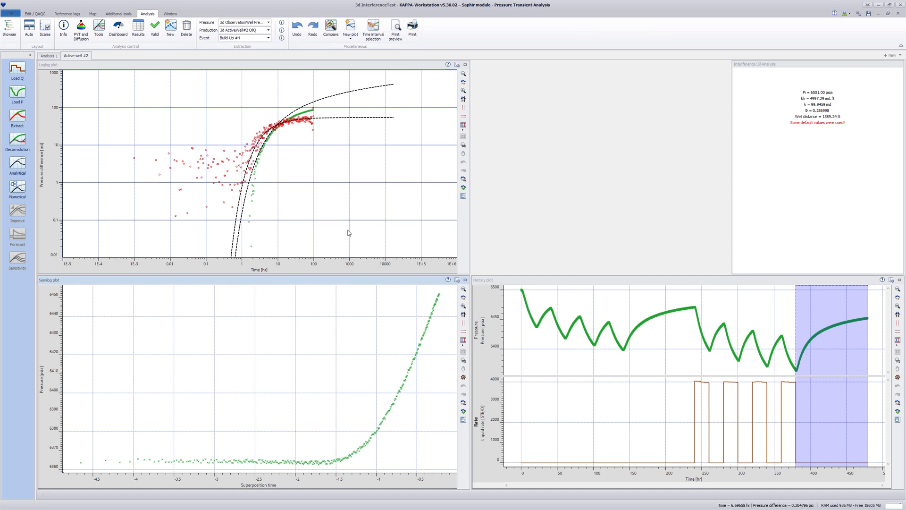
- Run the interference diagnostic on the history plot and fit its curve with Pi about 6477 psia, k about 107.2 md and Φ about 0.211
double_click(540, 279)
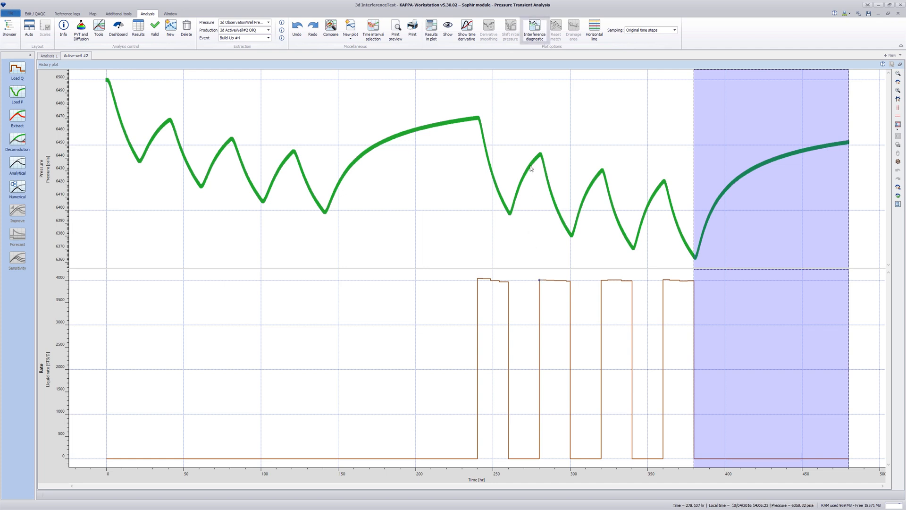
left_click(536, 29)
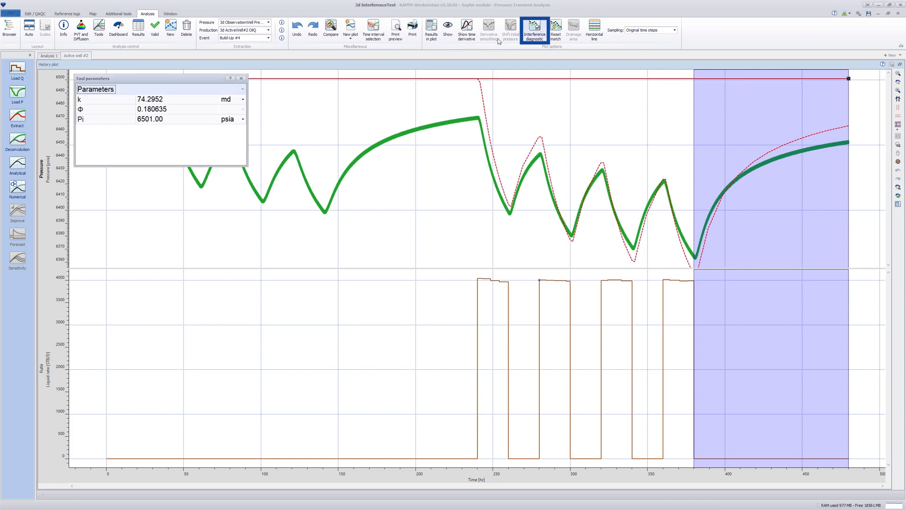
left_click_drag(193, 79, 221, 273)
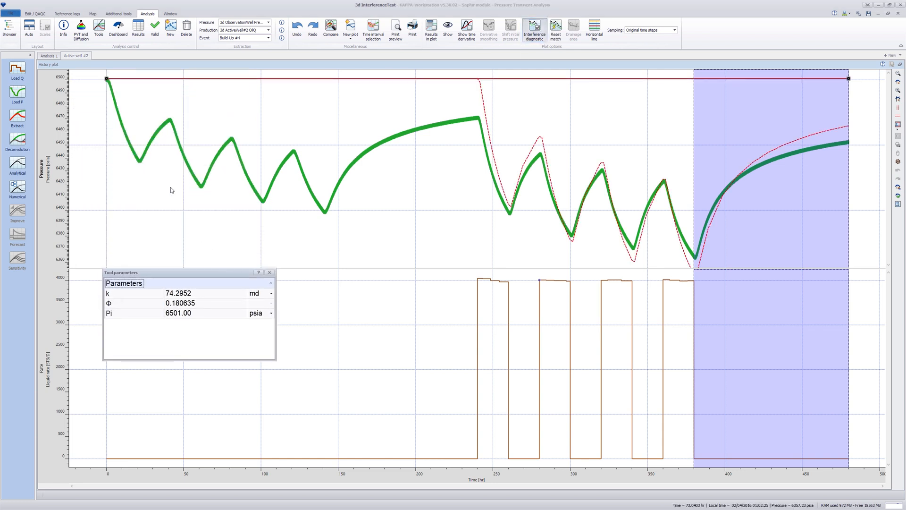
left_click_drag(107, 79, 120, 113)
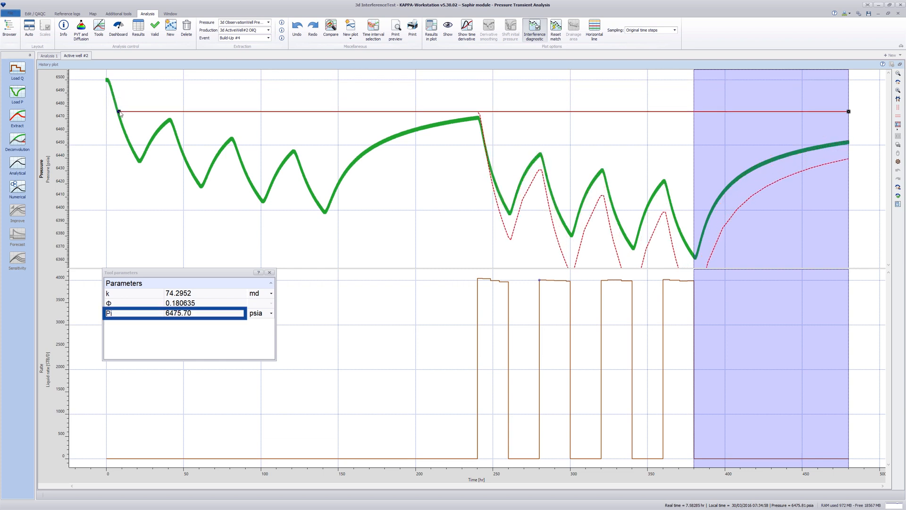
left_click_drag(121, 113, 120, 114)
left_click_drag(512, 236, 831, 150)
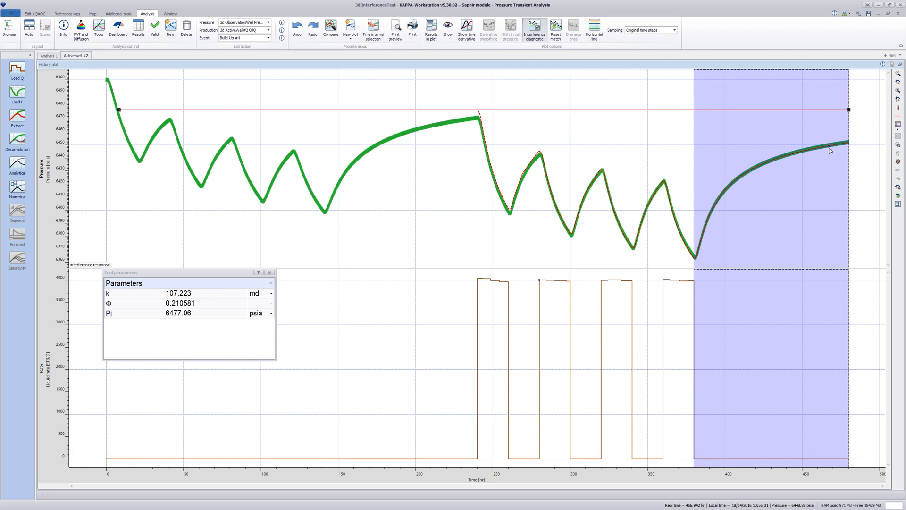
left_click(270, 273)
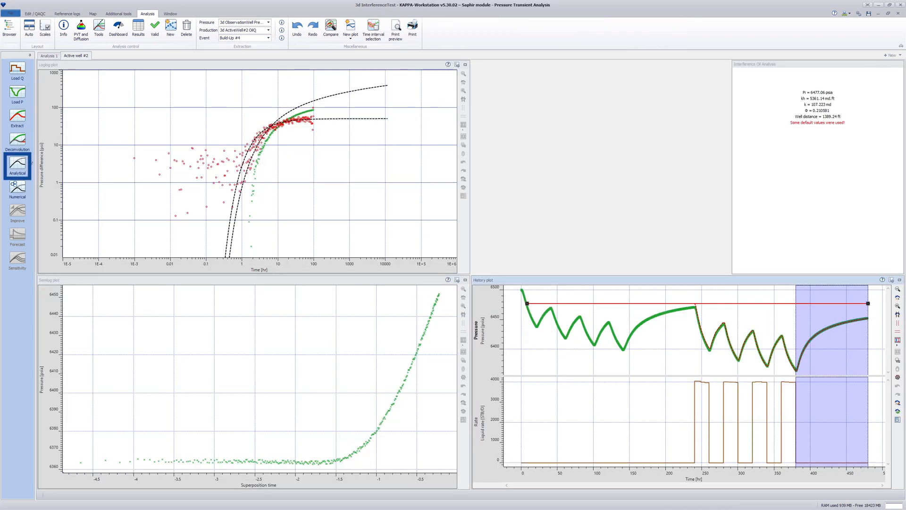
- Generate the vertical, homogeneous, infinite analytical model simulated until 480 hr for Active well #2 and inspect its match on the loglog, semilog and history plots
left_click(18, 165)
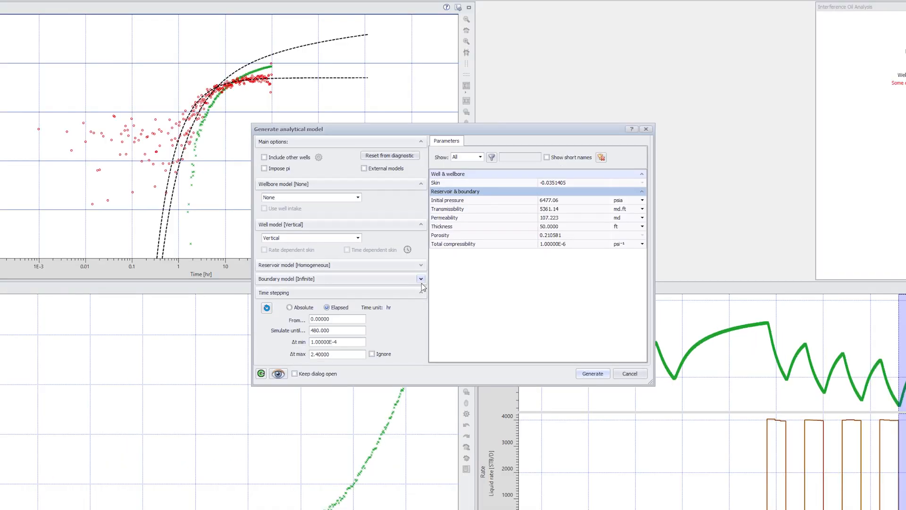
double_click(337, 331)
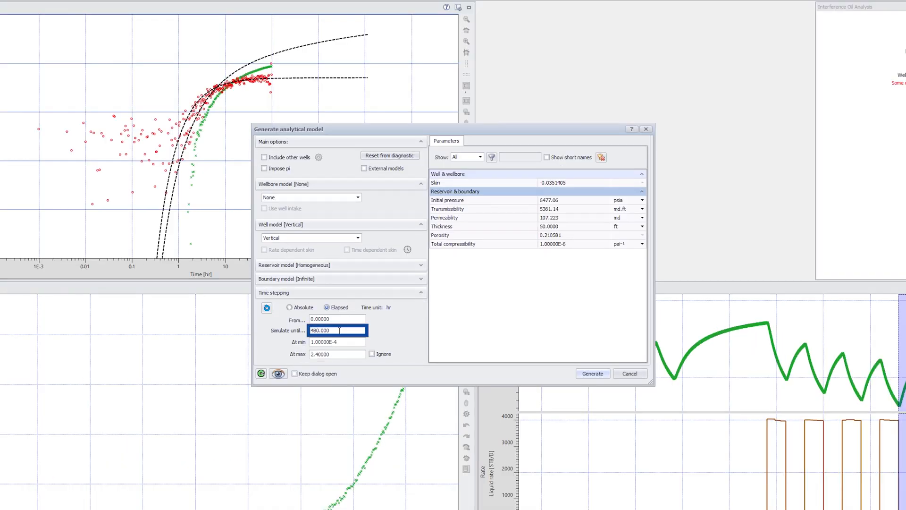
left_click(593, 374)
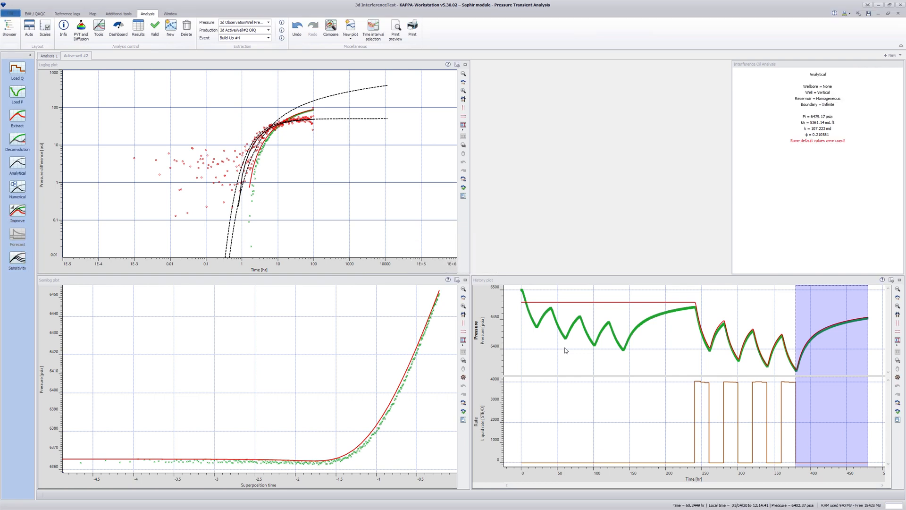
left_click(426, 142)
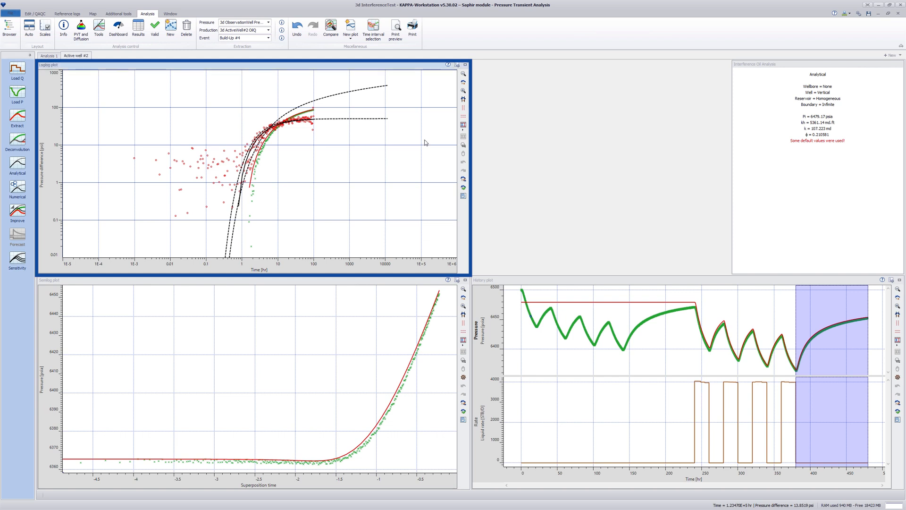
left_click(398, 299)
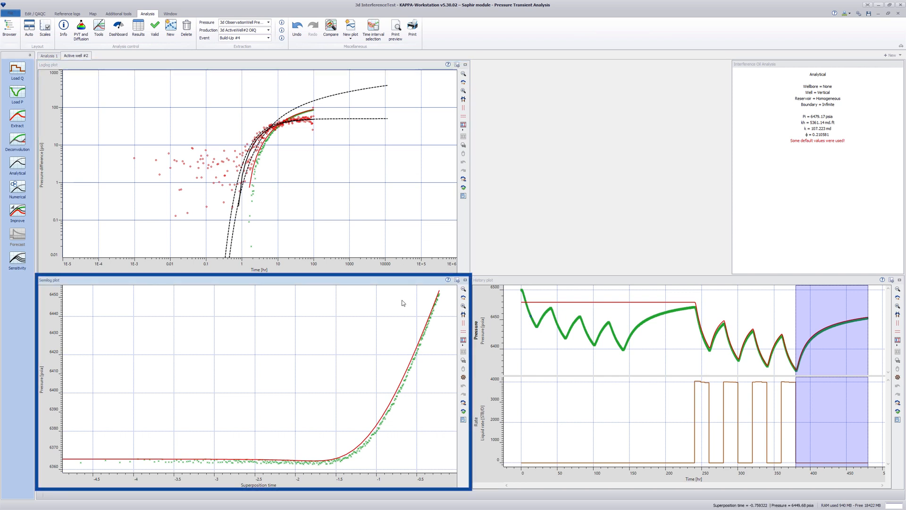
left_click(618, 316)
left_click(645, 214)
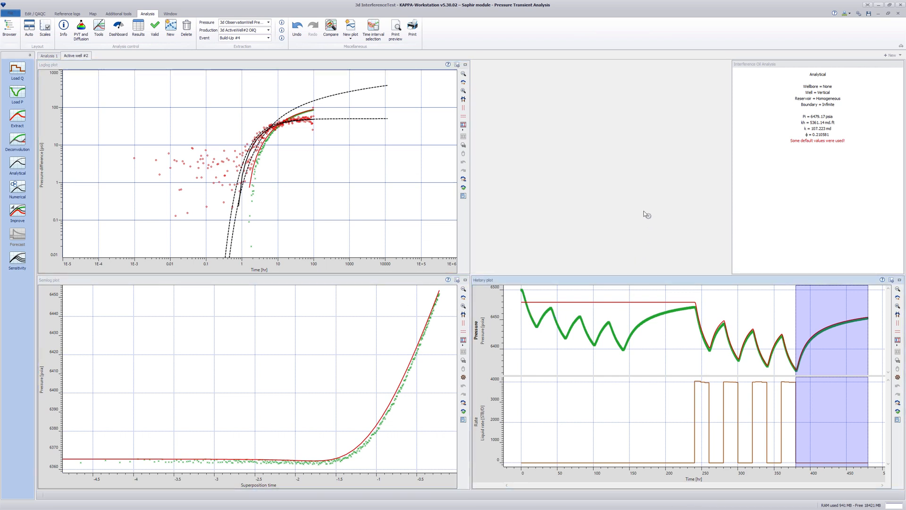